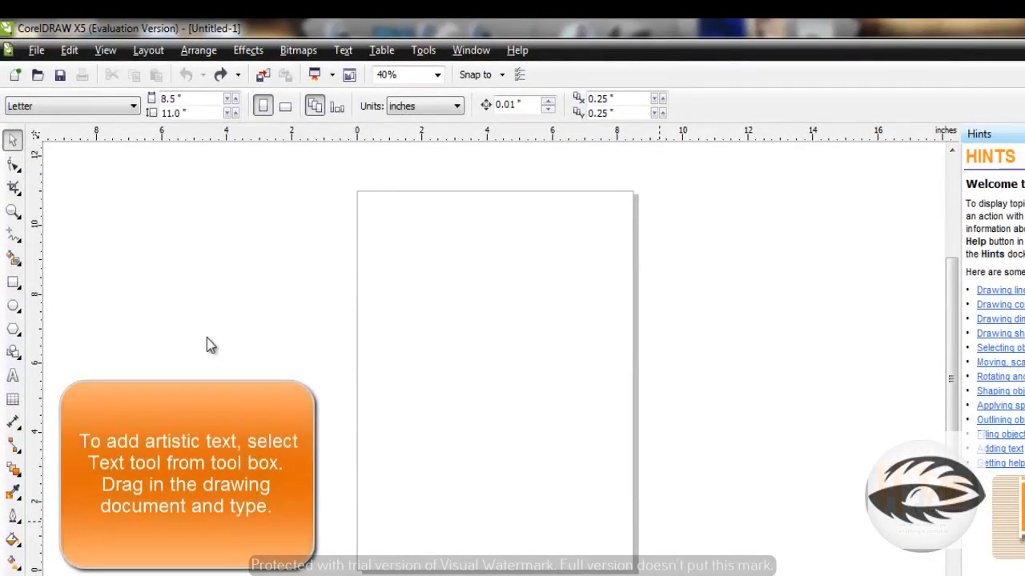
Add the artistic text "welcome" near the upper part of the page with the Text tool
left_click(13, 377)
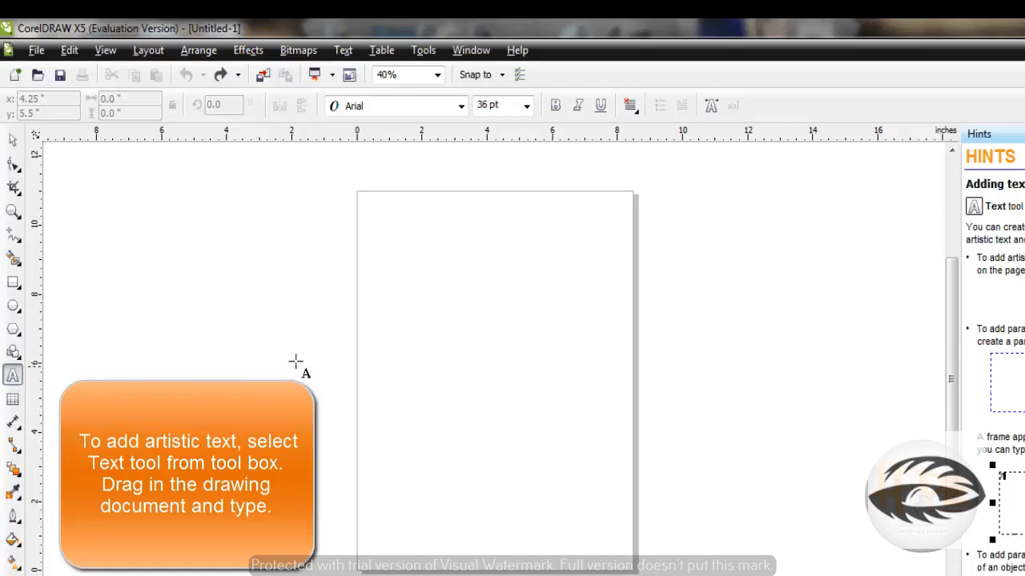
left_click(419, 246)
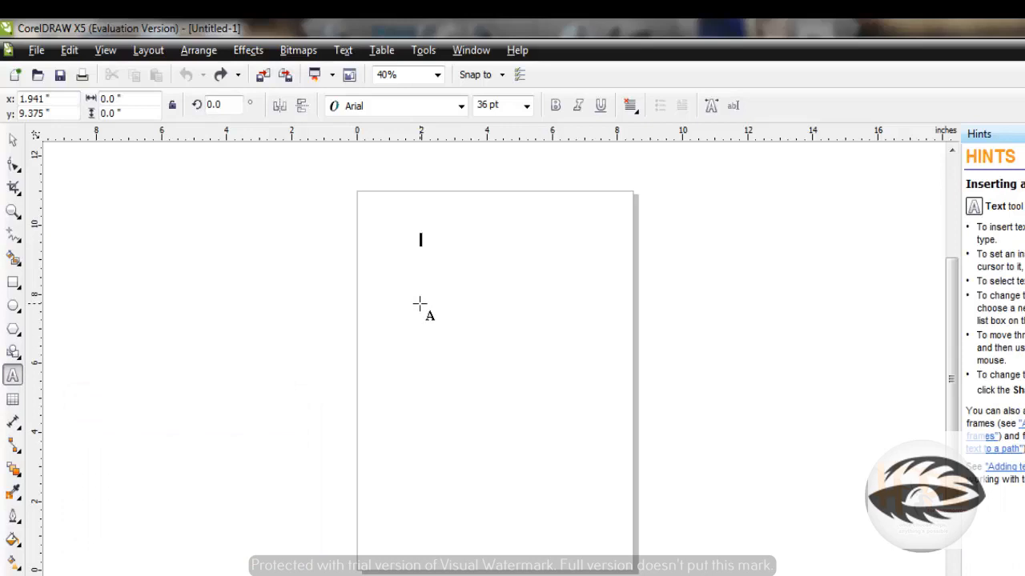
type("welc")
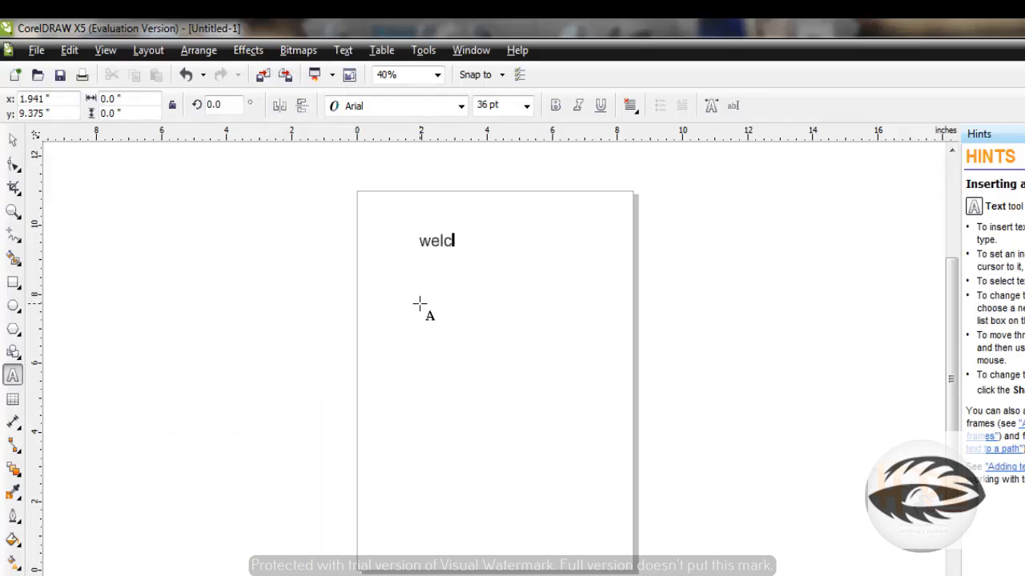
type("ome")
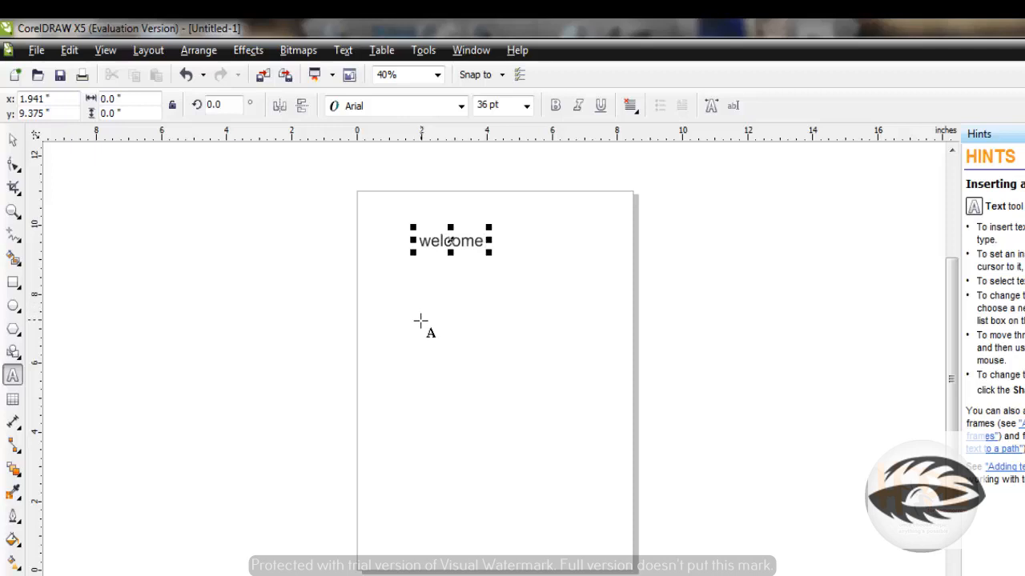
Import the "welcome" text file from the Desktop below the heading, maintaining fonts and formatting with Force CMYK Black
left_click(417, 336)
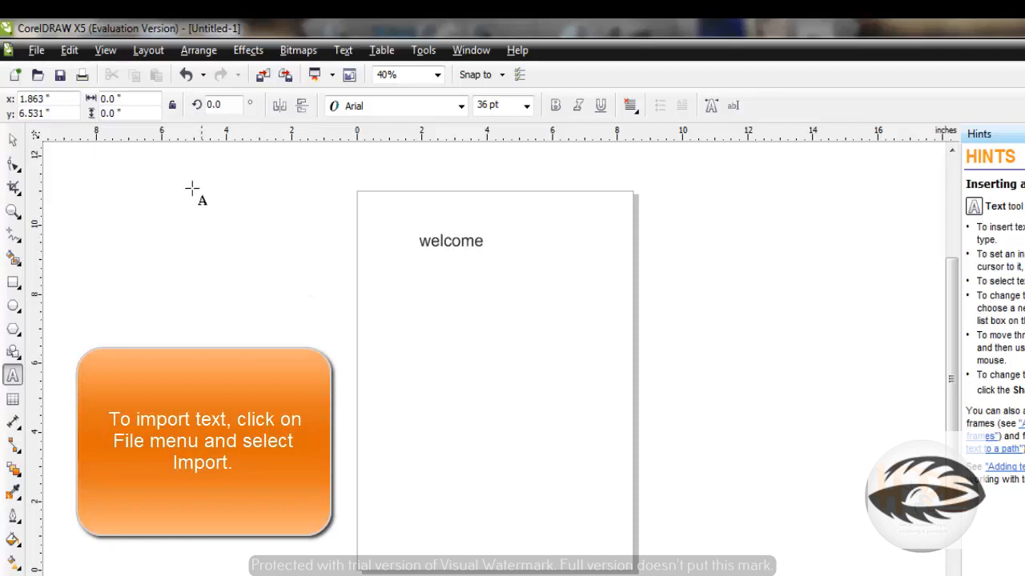
left_click(36, 51)
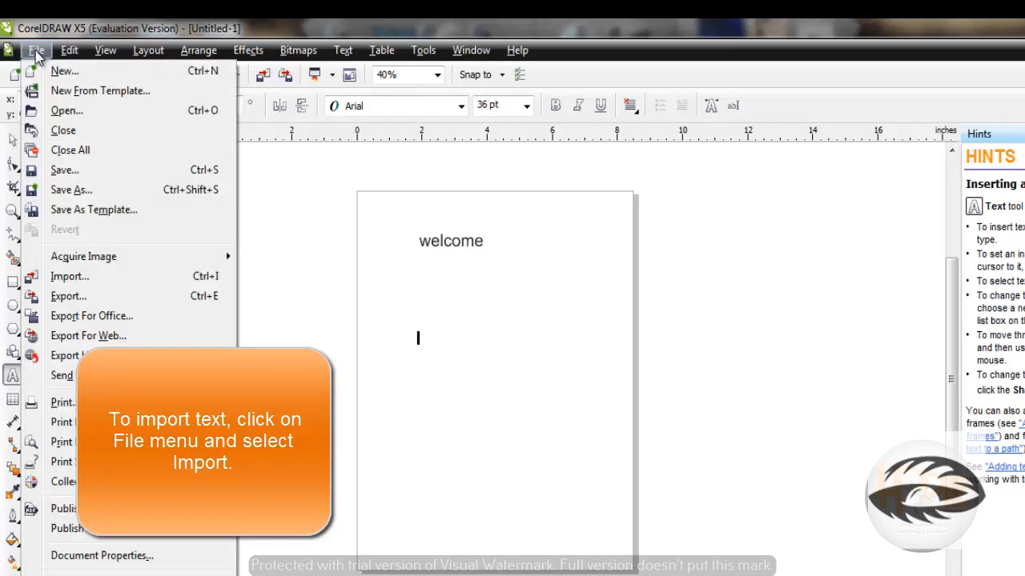
left_click(91, 280)
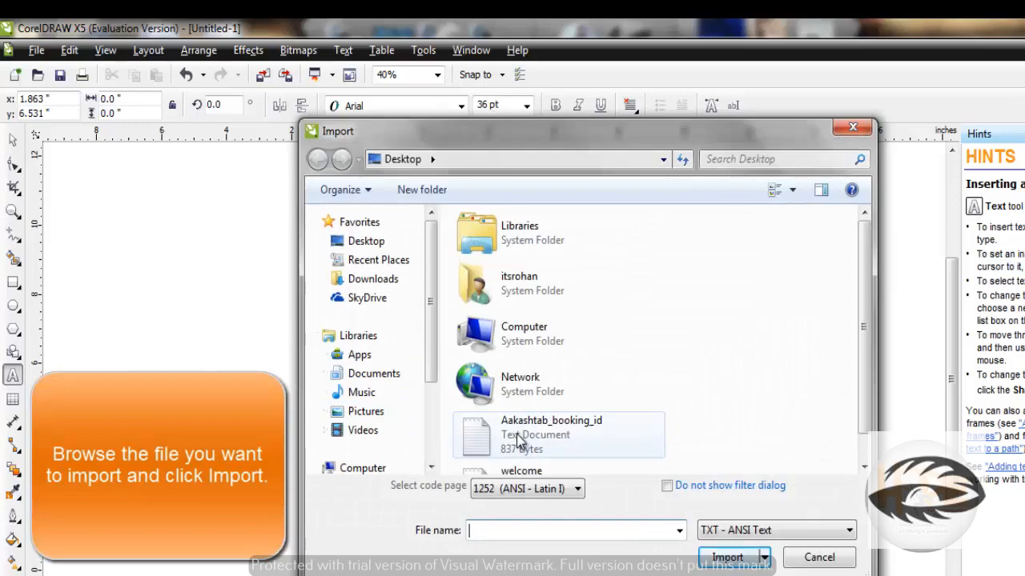
left_click(516, 472)
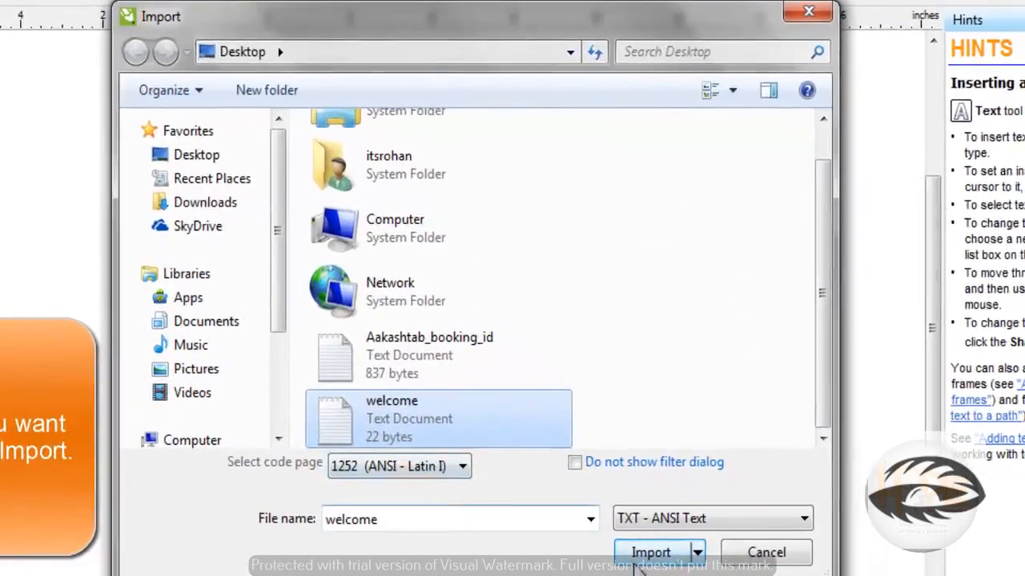
left_click(650, 552)
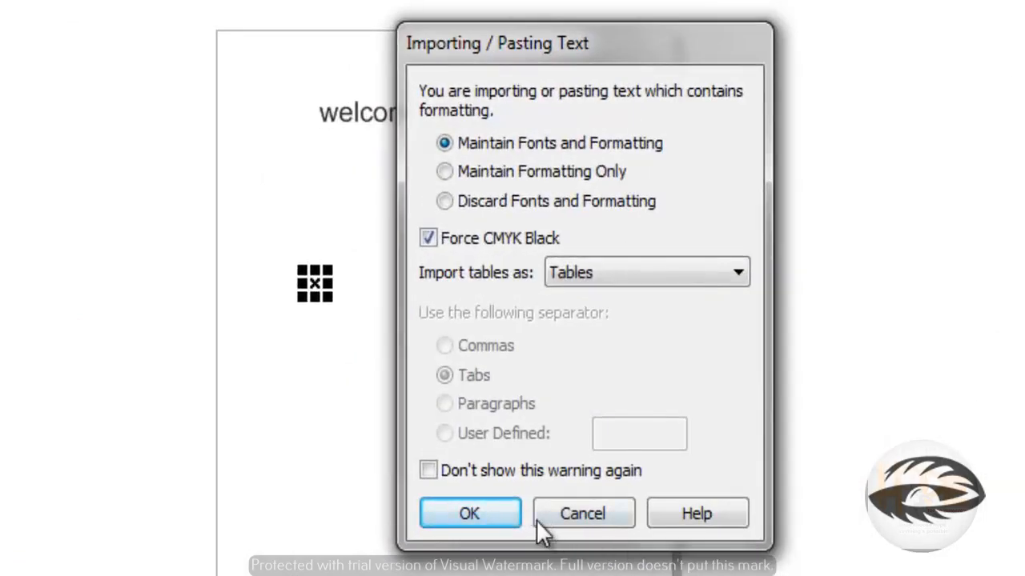
left_click(493, 506)
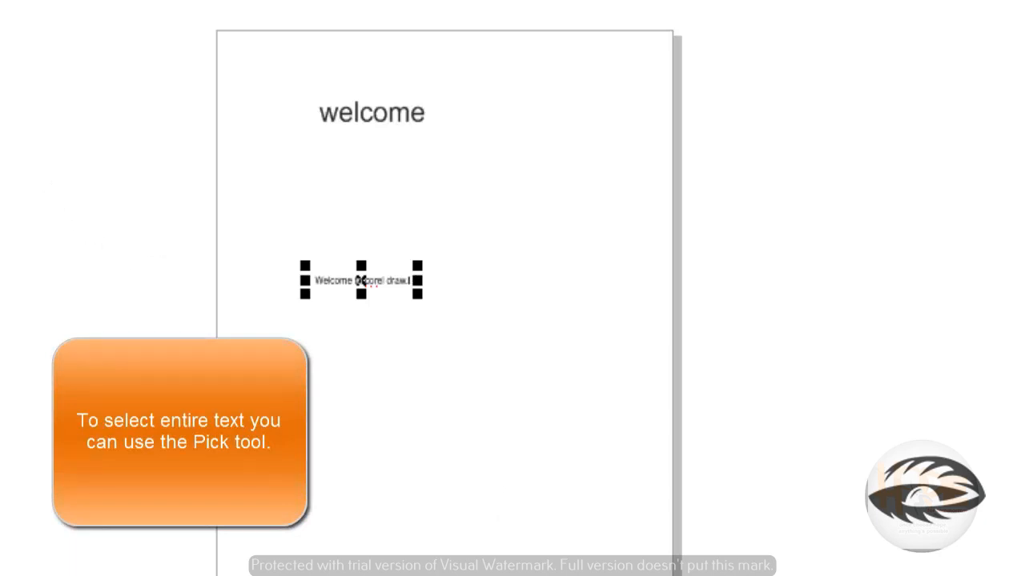
Select the whole imported text line and the whole "welcome" heading in turn with the Pick tool
left_click(20, 50)
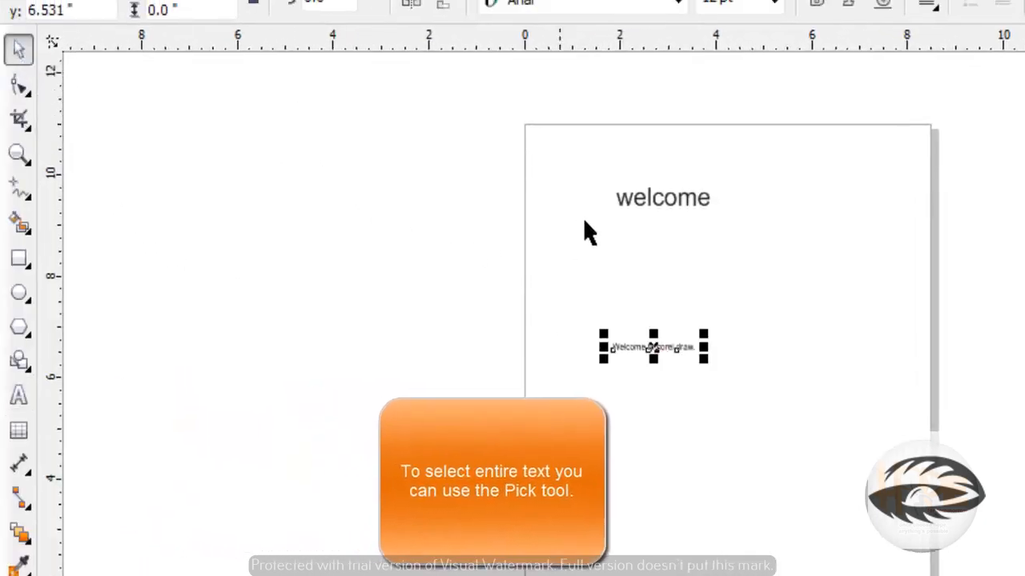
left_click(644, 203)
left_click(660, 349)
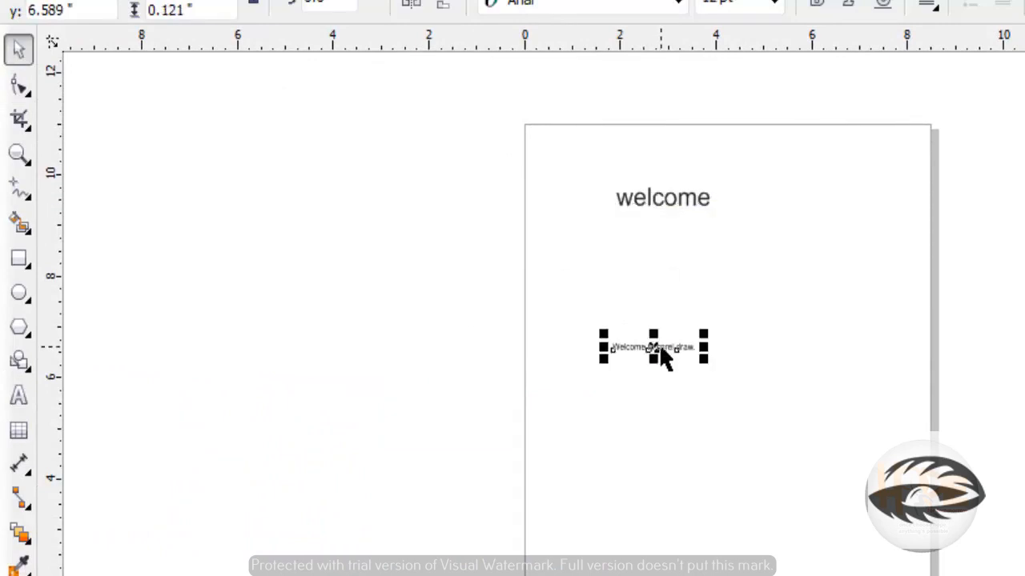
left_click(656, 210)
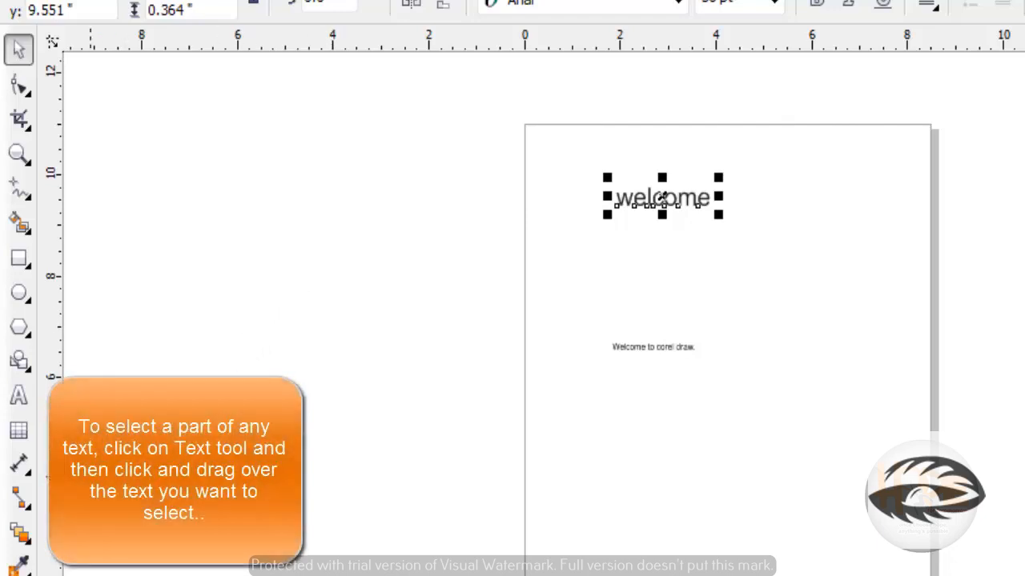
Highlight only the letters "we" in the "welcome" heading with the Text tool
left_click(18, 395)
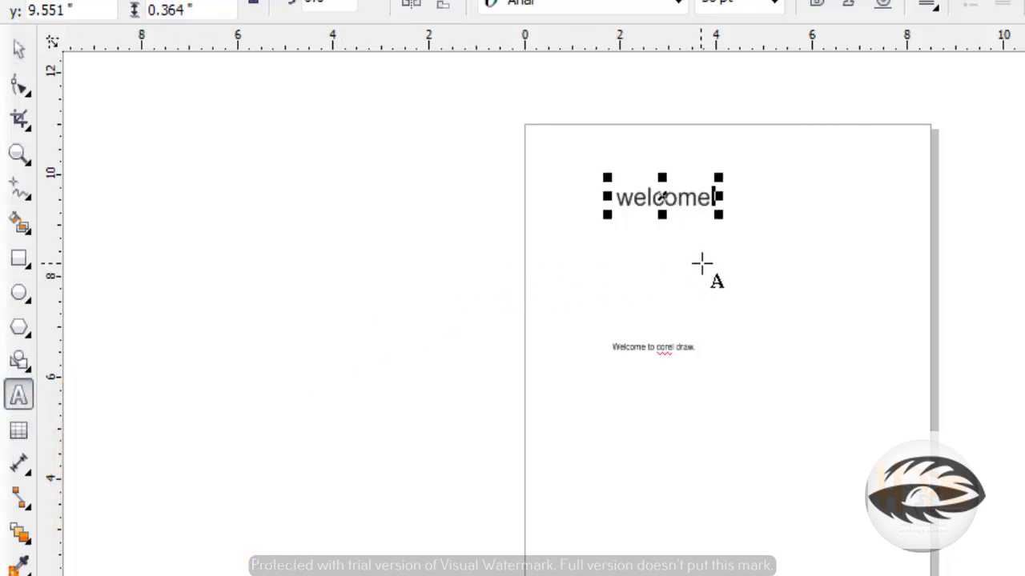
left_click(618, 198)
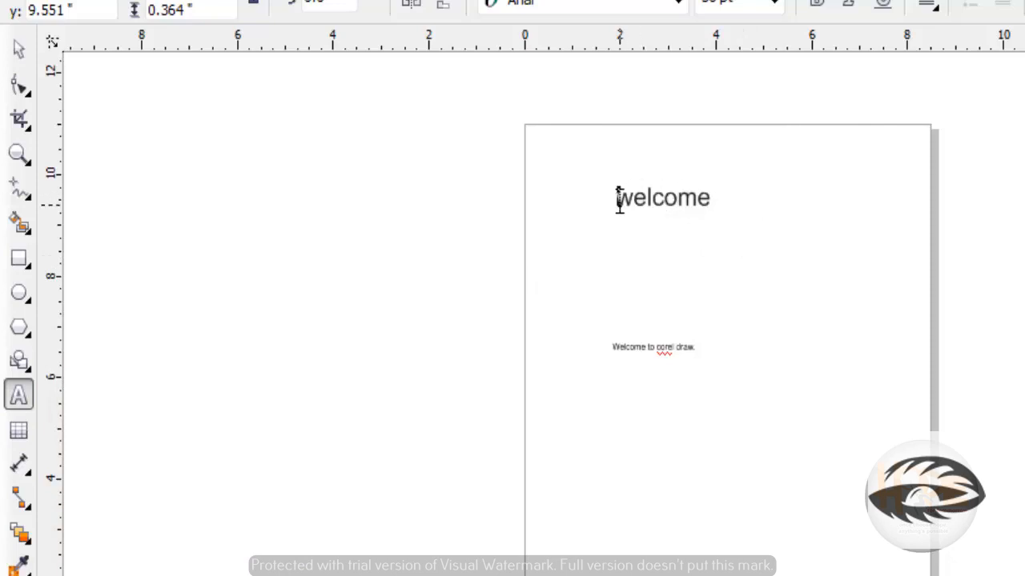
left_click_drag(618, 198, 647, 207)
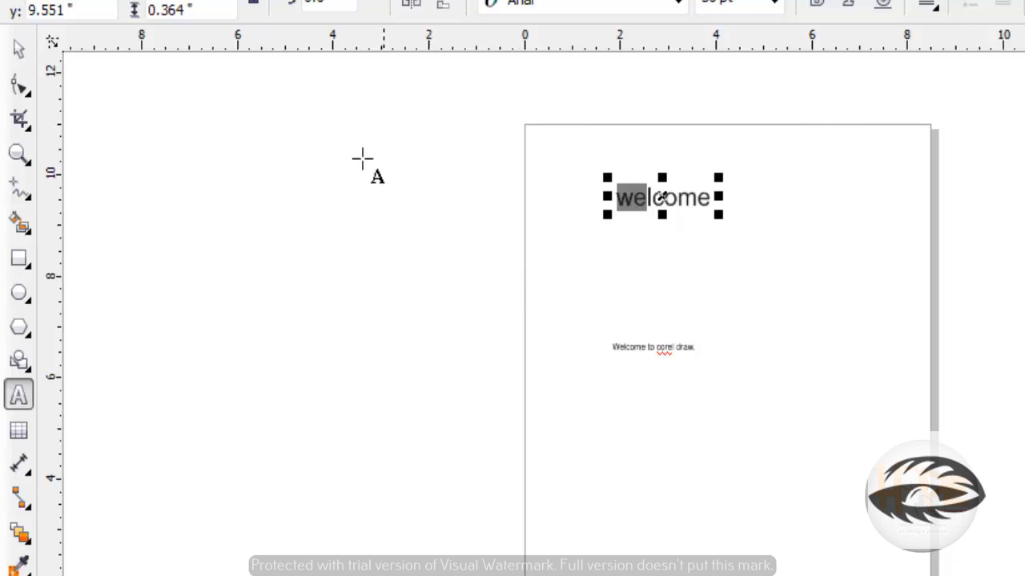
Open Character Formatting for the whole "welcome" heading, choose Arial and set the font style to Normal-Italic
left_click(19, 48)
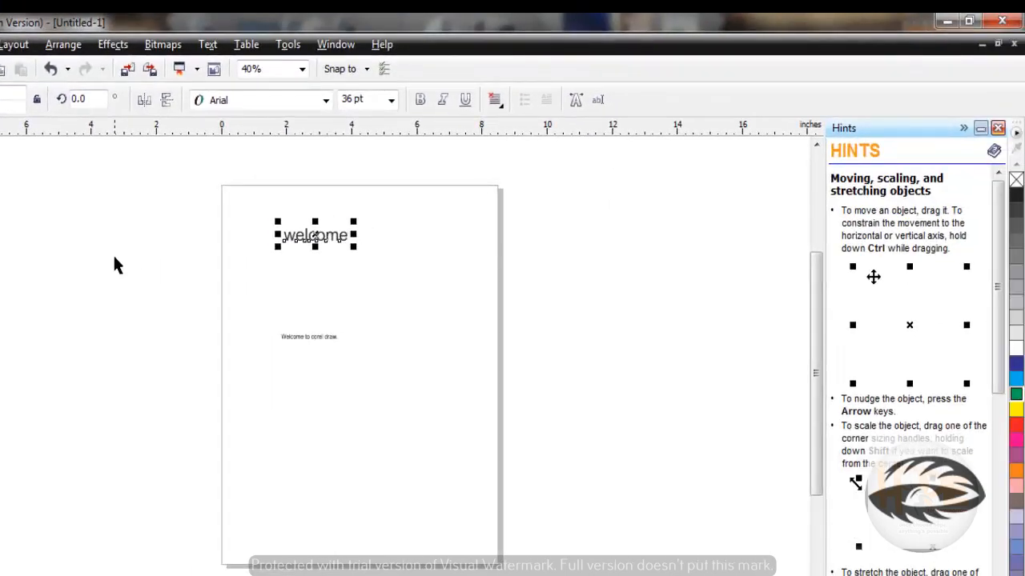
left_click(209, 45)
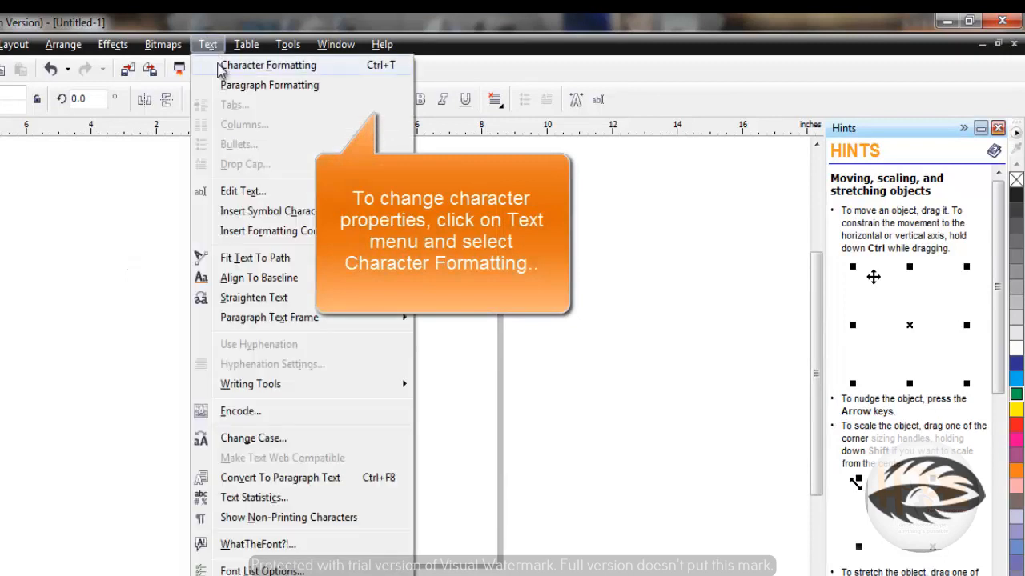
left_click(267, 66)
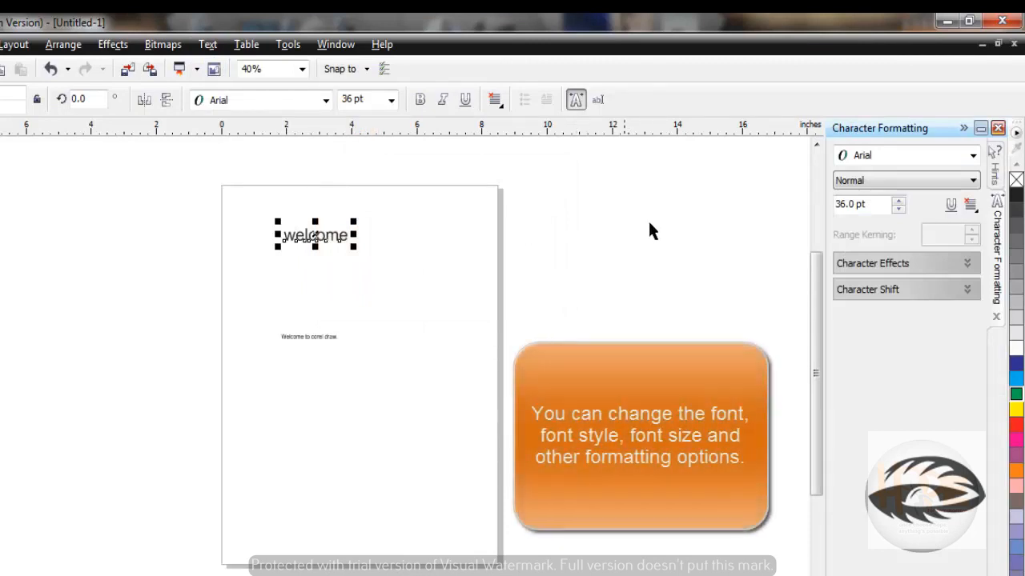
left_click(972, 156)
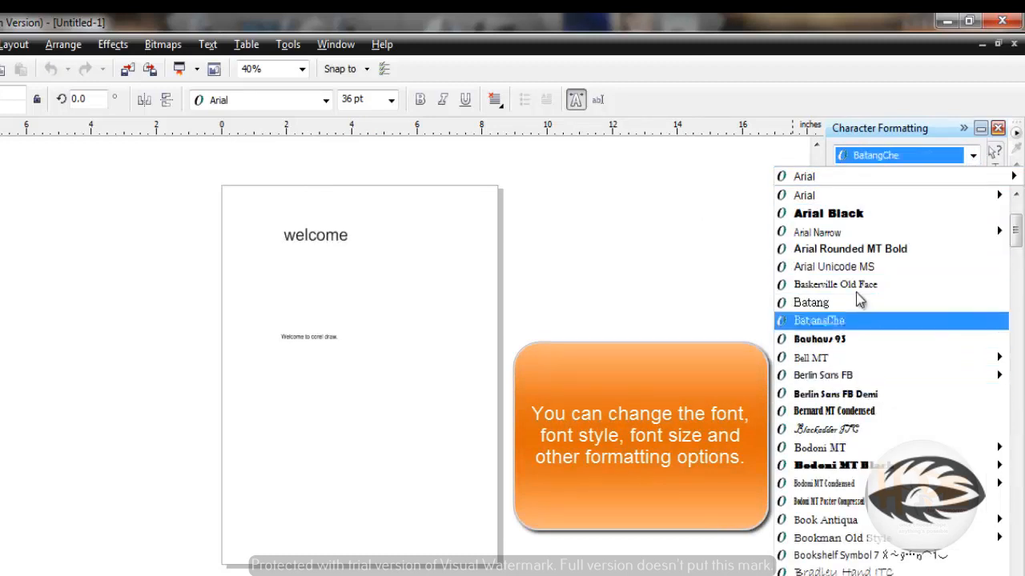
left_click(837, 197)
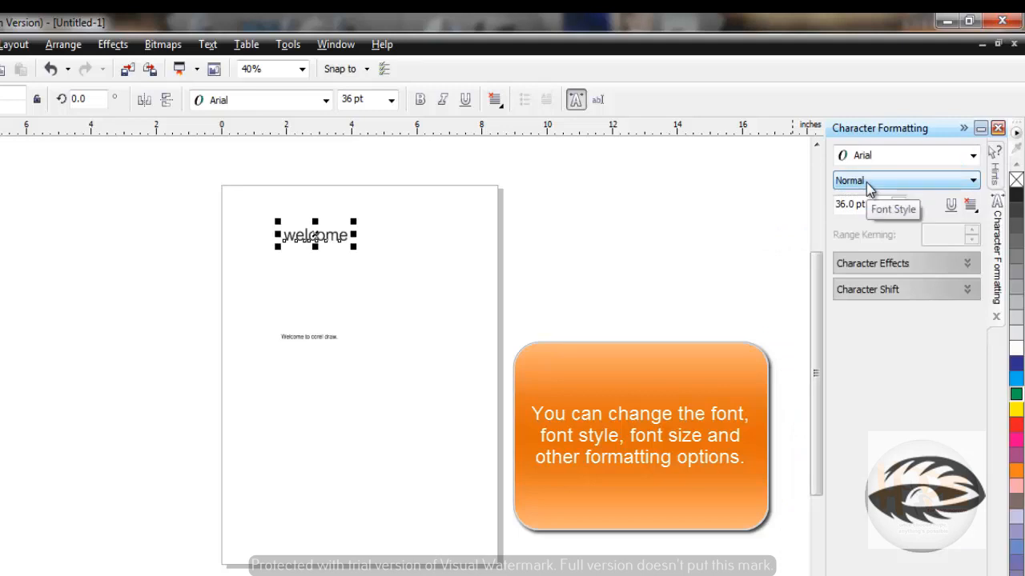
left_click(870, 183)
left_click(871, 210)
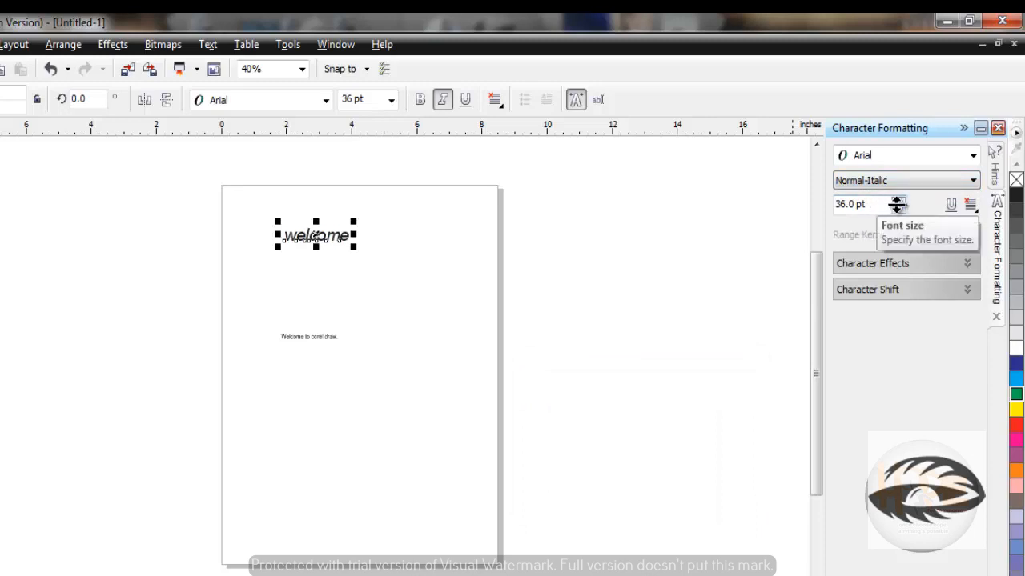
Increase the font size of the "welcome" heading in single-point increments to 43 pt
left_click(898, 202)
left_click(898, 202)
left_click(898, 201)
left_click(898, 202)
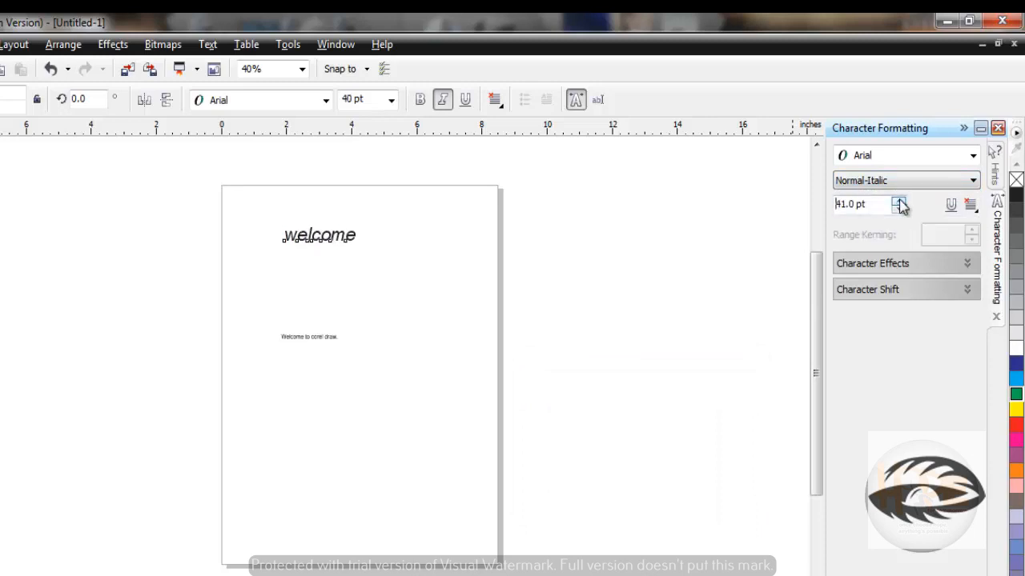
left_click(898, 202)
left_click(898, 201)
left_click(898, 202)
Set the font size of the "welcome" heading to 72 pt and underline it
left_click(880, 204)
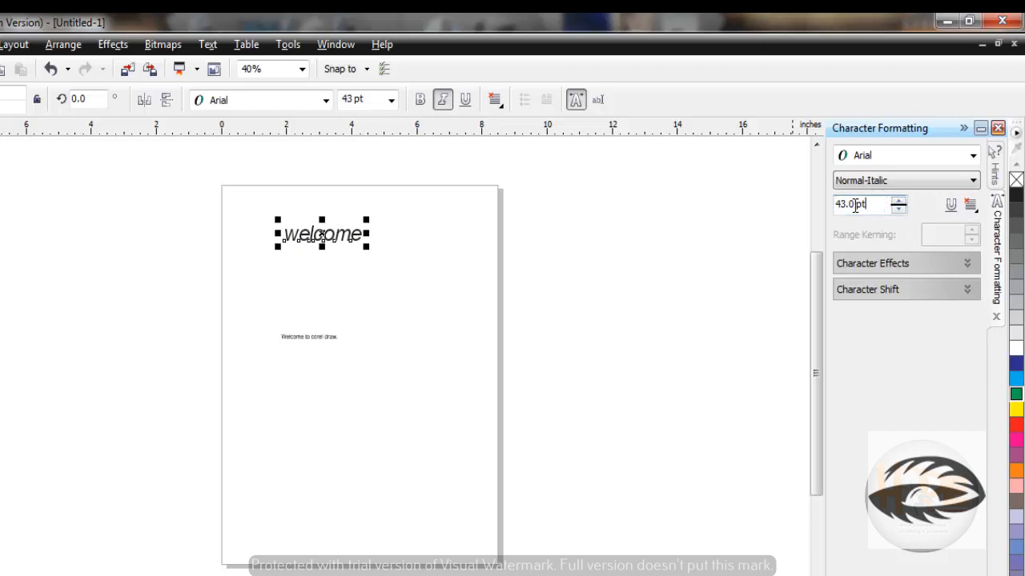
key("BackSpace")
key("BackSpace")
key("BackSpace")
key("BackSpace")
key("BackSpace")
key("BackSpace")
key("BackSpace")
type("7")
left_click(950, 206)
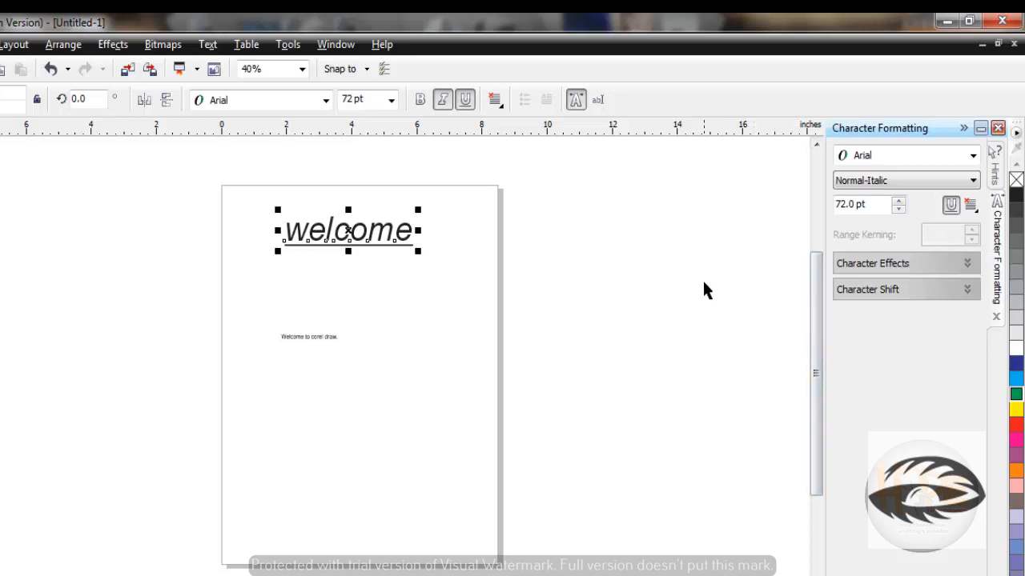
left_click(867, 211)
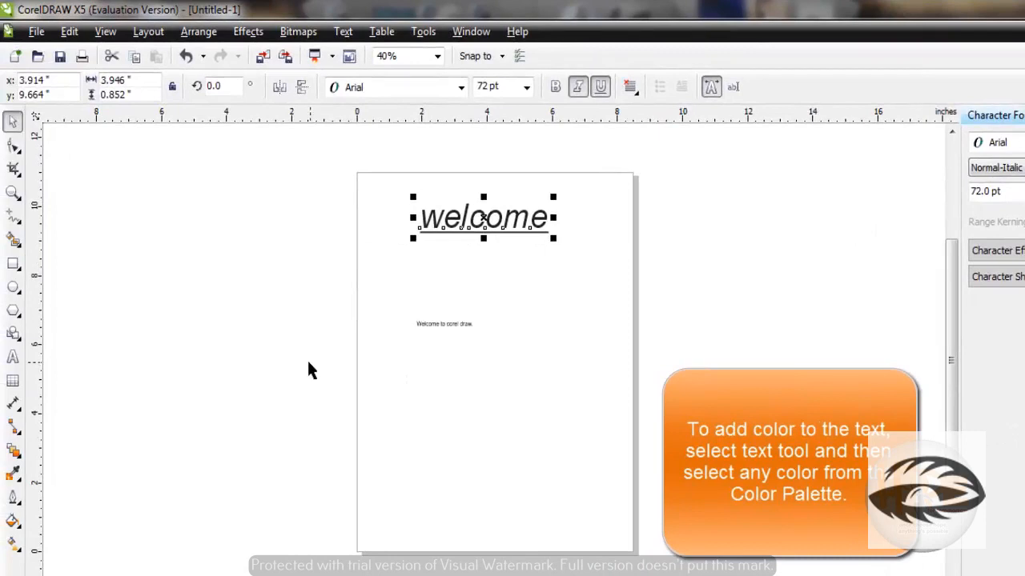
Add the red artistic text "hello" in the lower part of the page and scale it up proportionally to about 142 pt
left_click(13, 357)
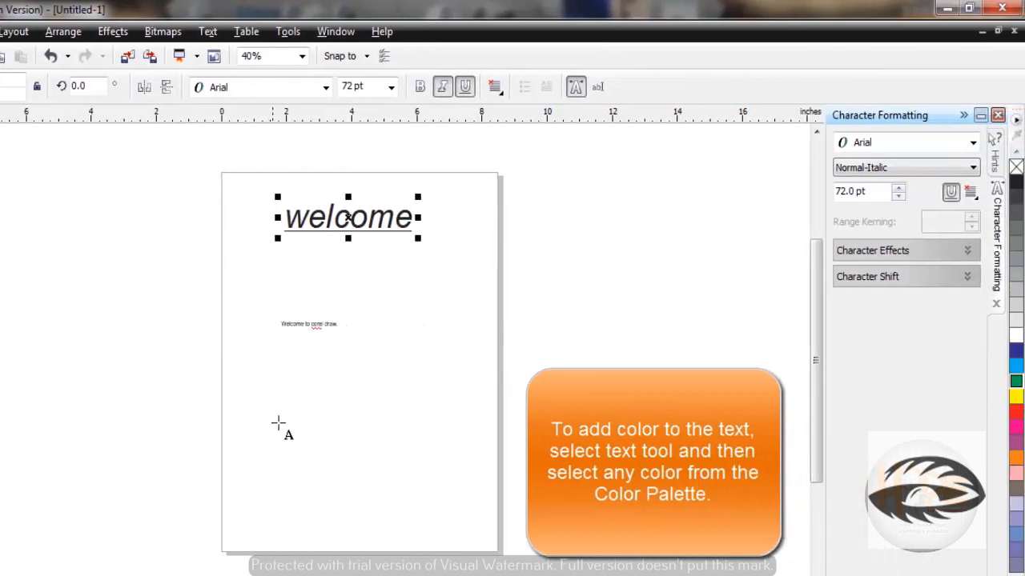
left_click(324, 421)
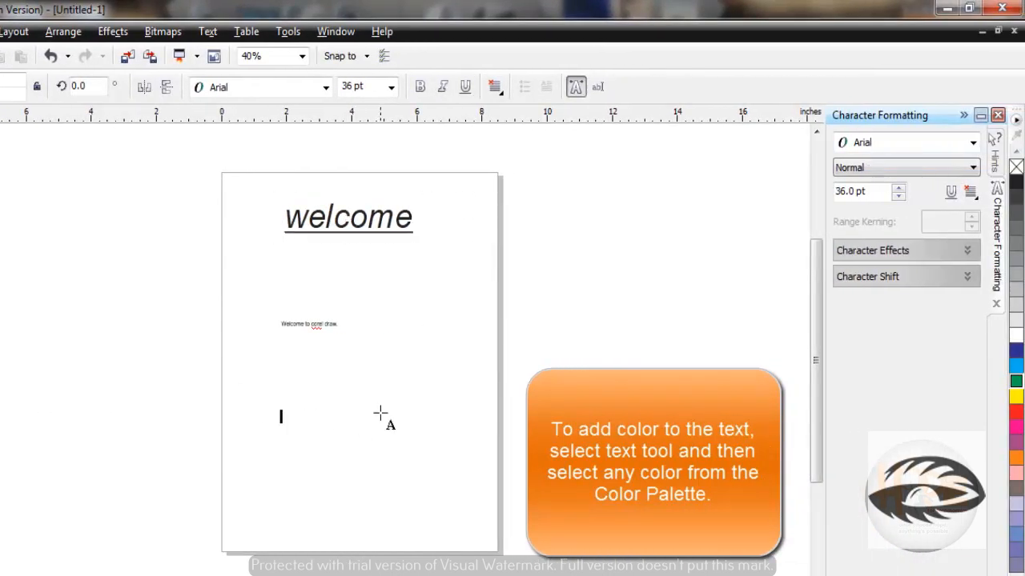
left_click(1014, 413)
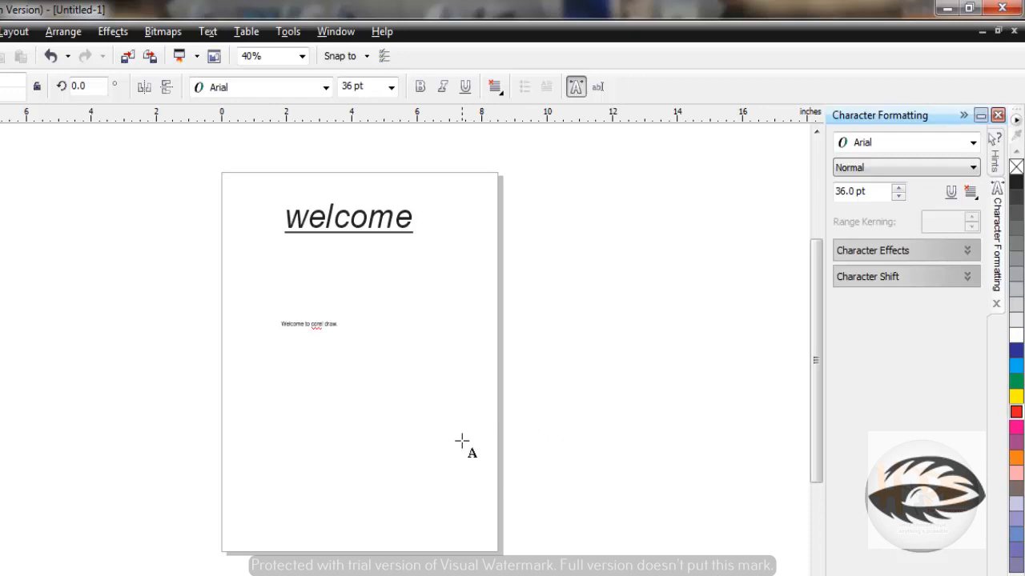
type("hello")
key("Escape")
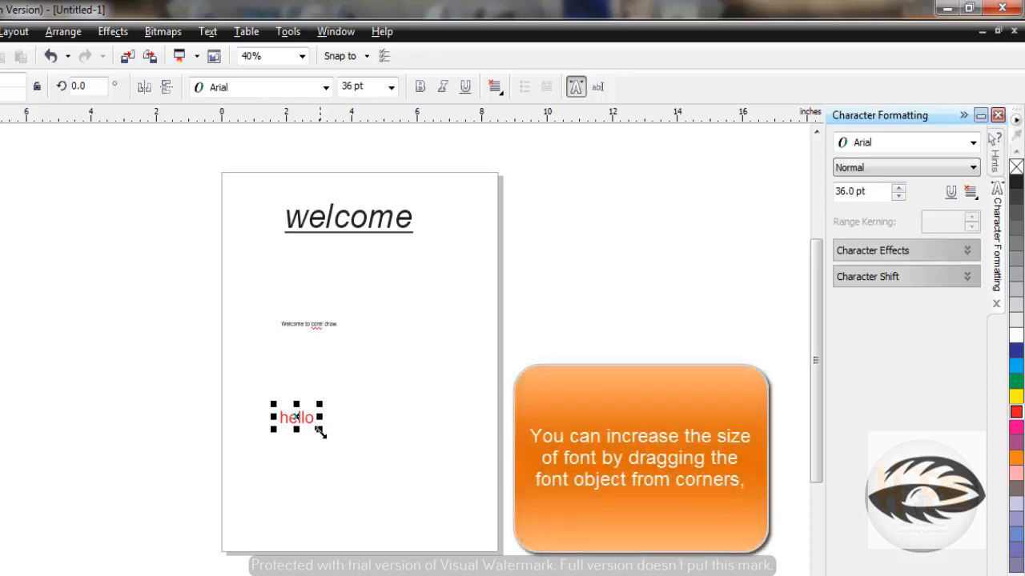
left_click_drag(320, 430, 419, 478)
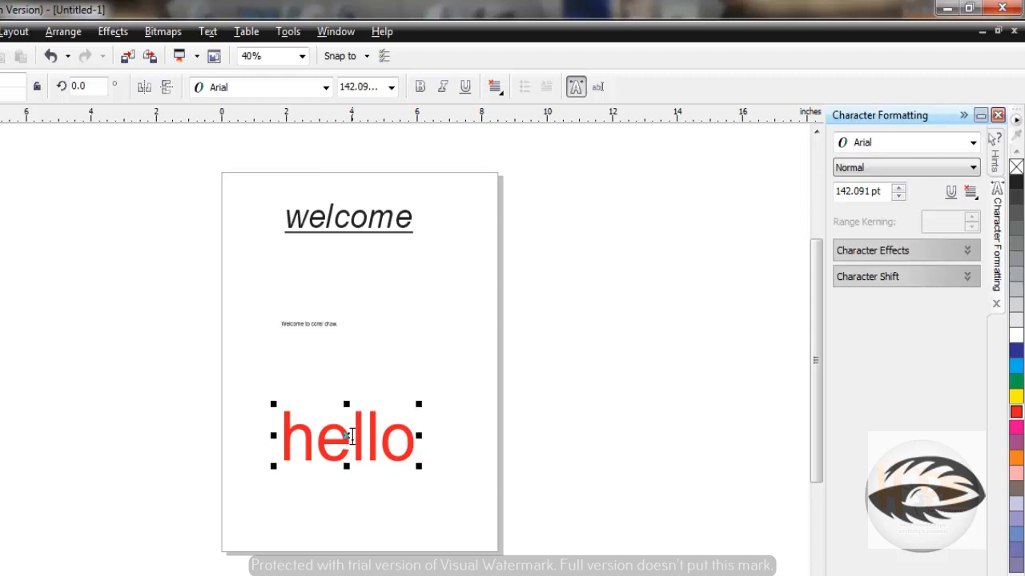
Rotate the "hello" text freehand to about 305° and back to about 359°, and deselect it
left_click(0, 122)
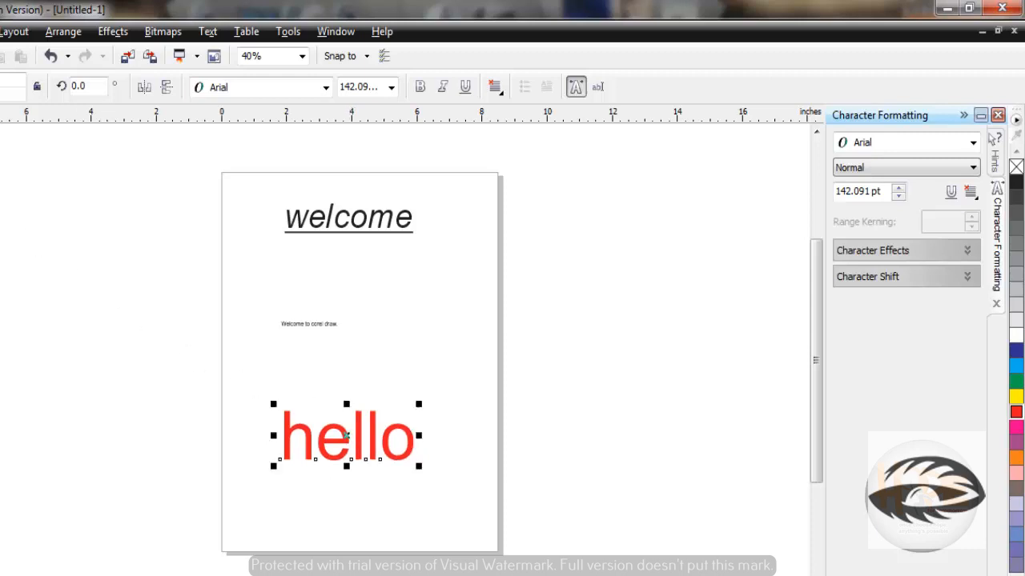
left_click(346, 435)
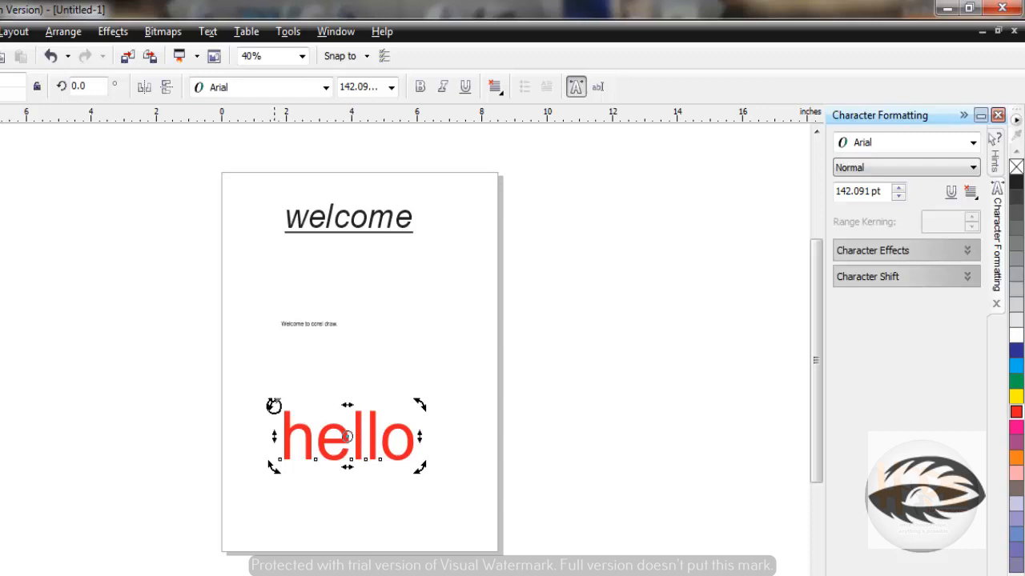
left_click_drag(274, 406, 330, 375)
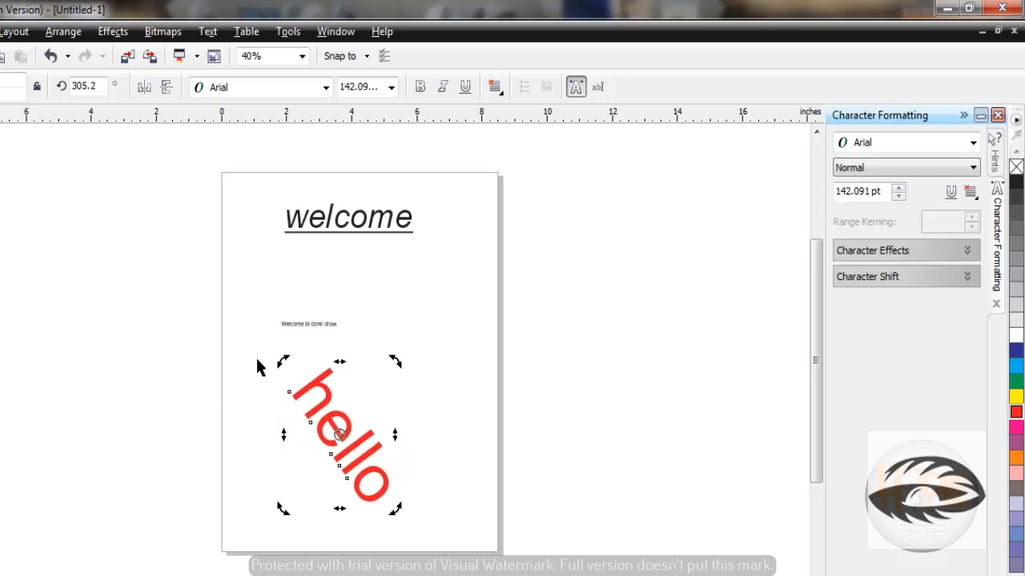
left_click_drag(277, 359, 251, 442)
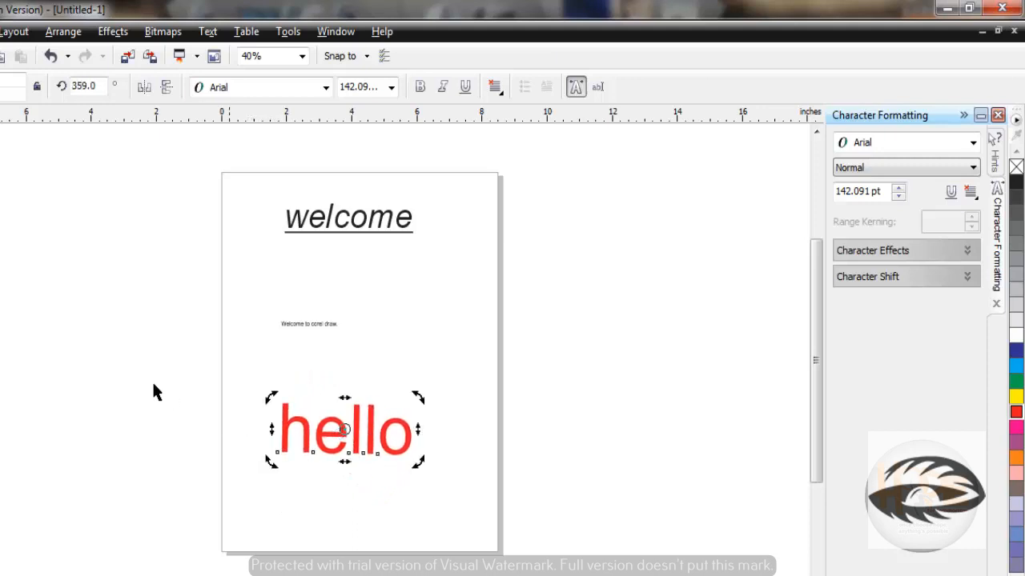
left_click(99, 343)
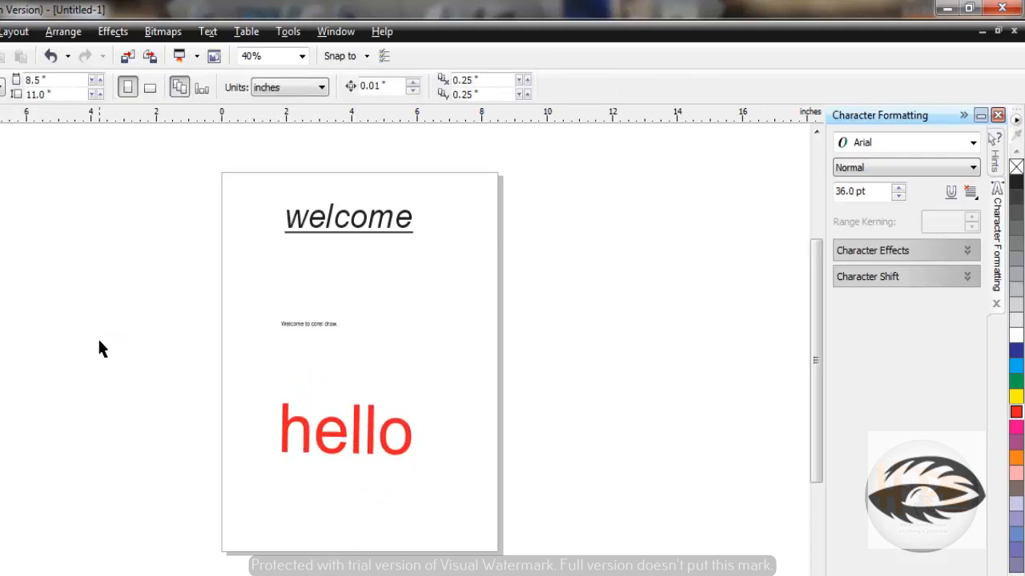